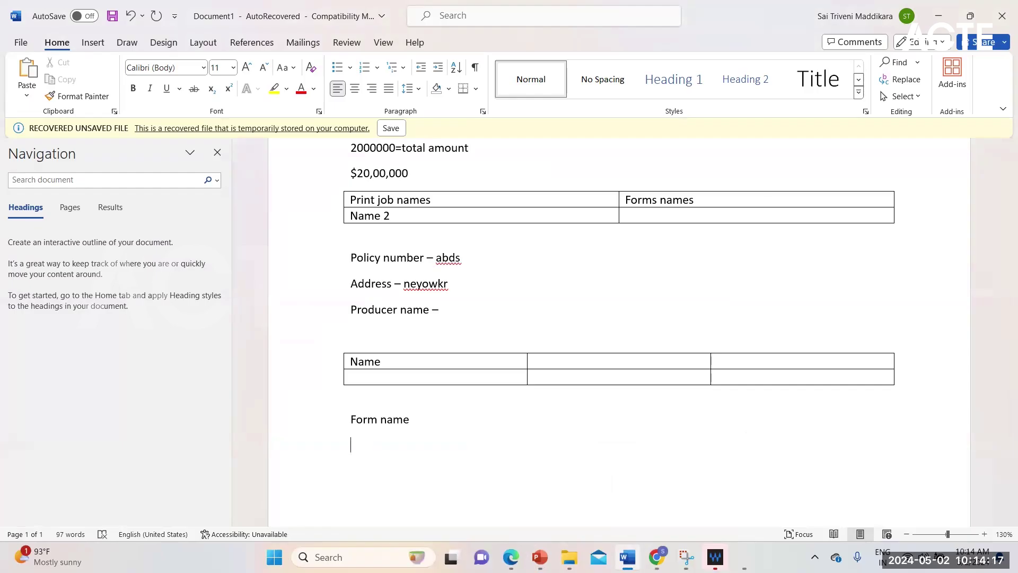
# Enter "Commission%" on the empty line below "Form name".
pyautogui.write('commision')
pyautogui.press('BackSpace')
pyautogui.write('%')
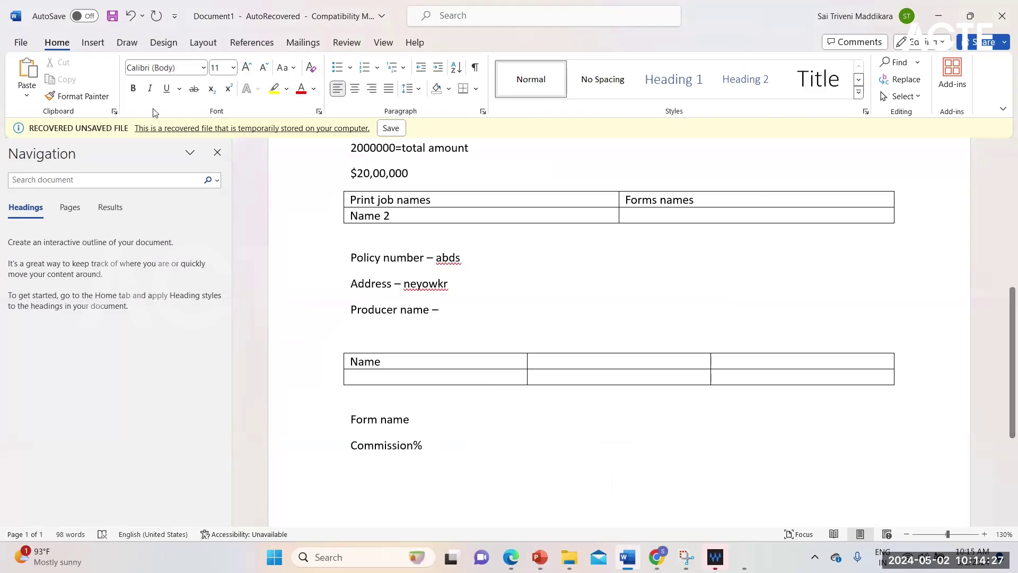
# Insert a one-cell table below the "Commission%" line and shorten it by moving its left border to about mid-page.
pyautogui.click(100, 47)
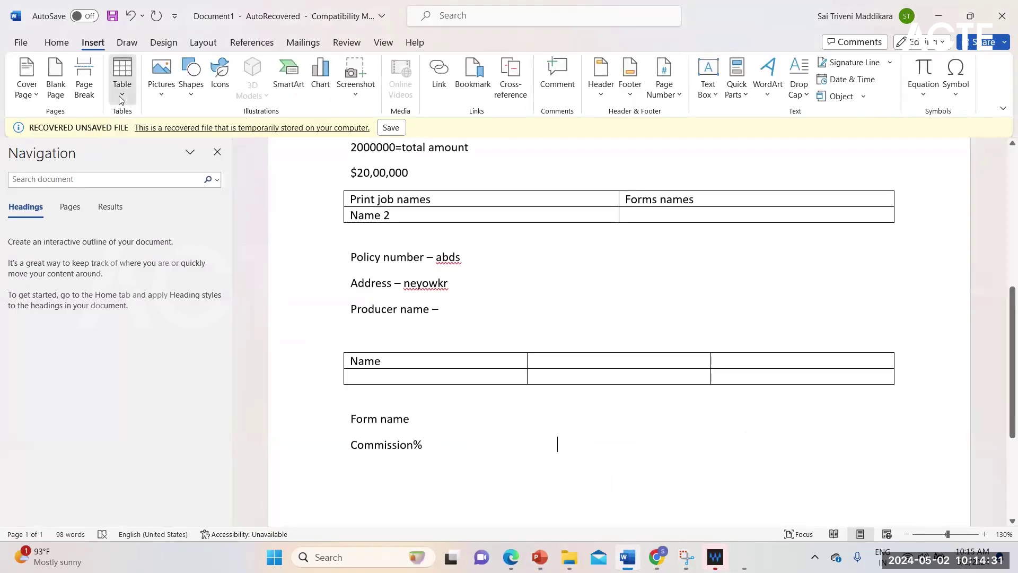
pyautogui.click(121, 96)
pyautogui.click(118, 132)
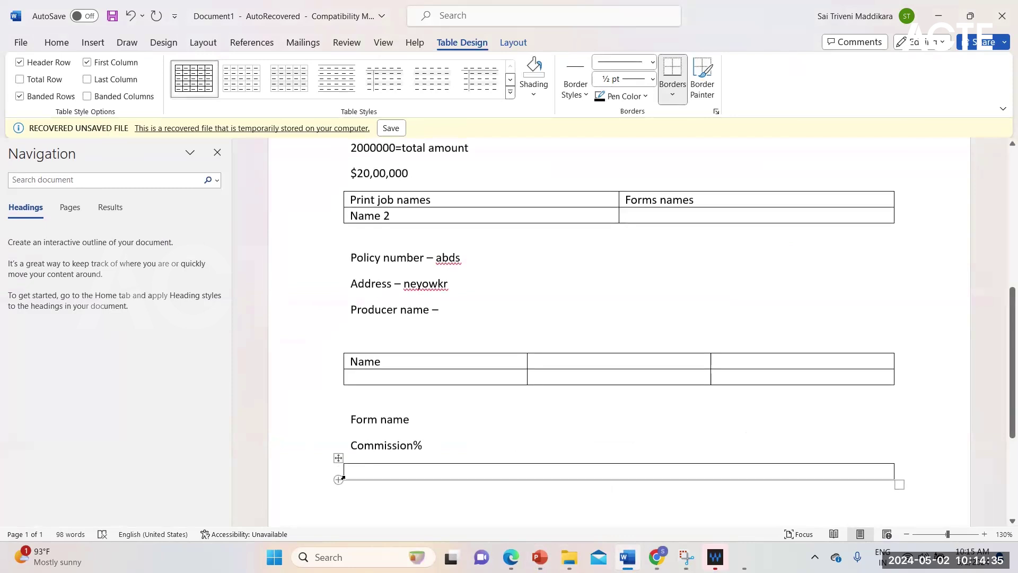
pyautogui.moveTo(343, 471); pyautogui.dragTo(358, 447)
pyautogui.click(416, 420)
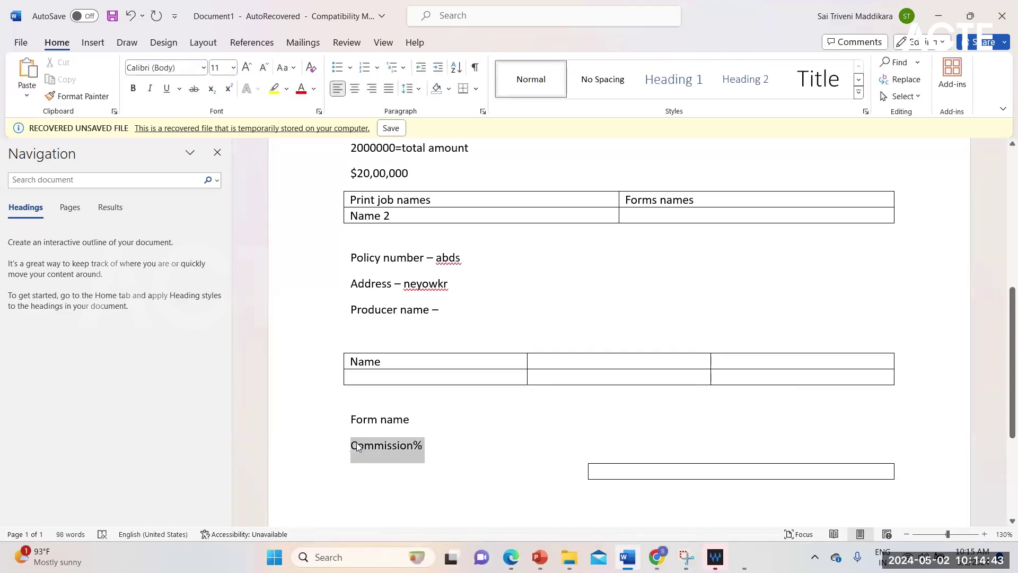
pyautogui.click(531, 479)
pyautogui.click(566, 480)
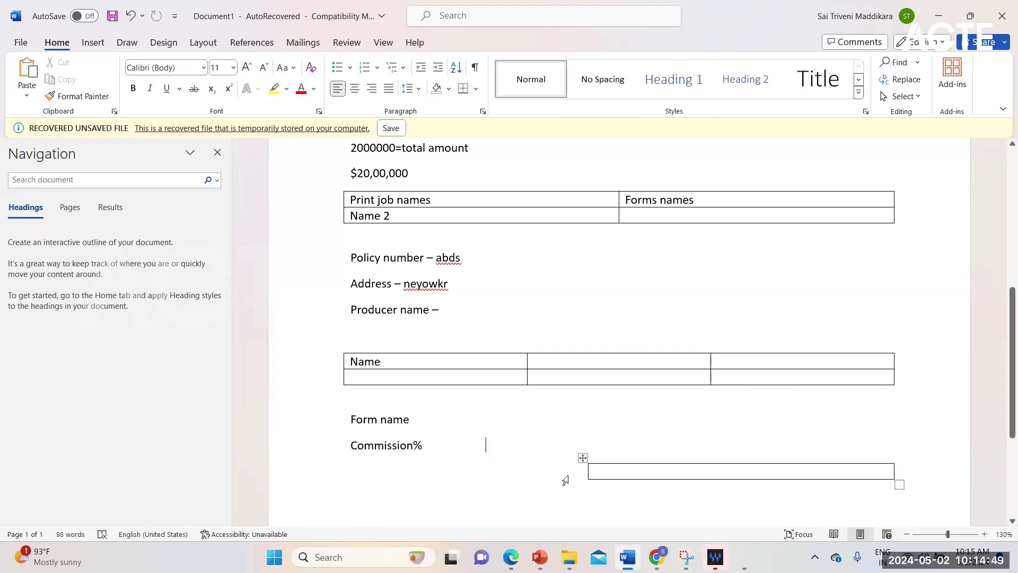
pyautogui.press('Return')
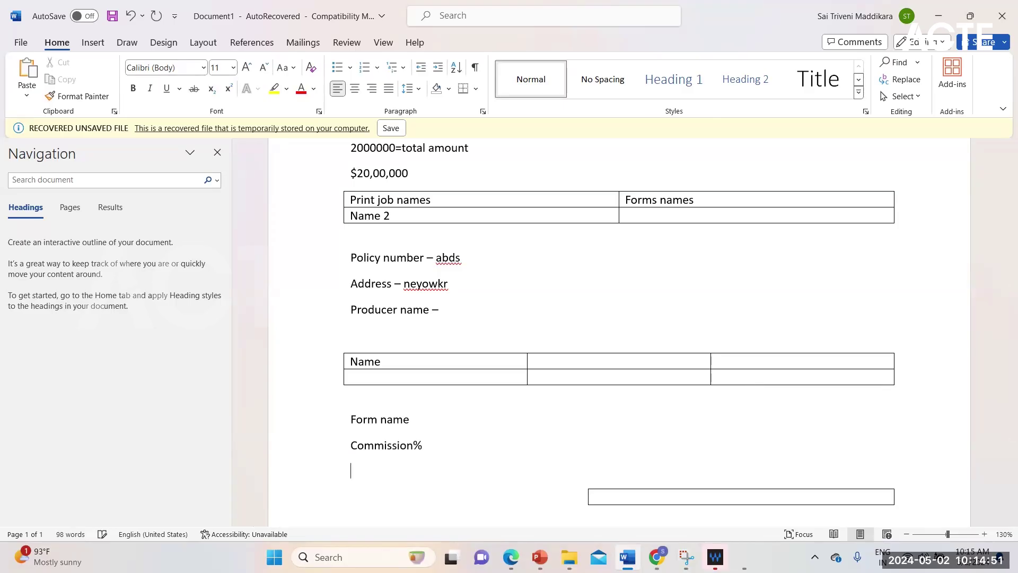
pyautogui.press('BackSpace')
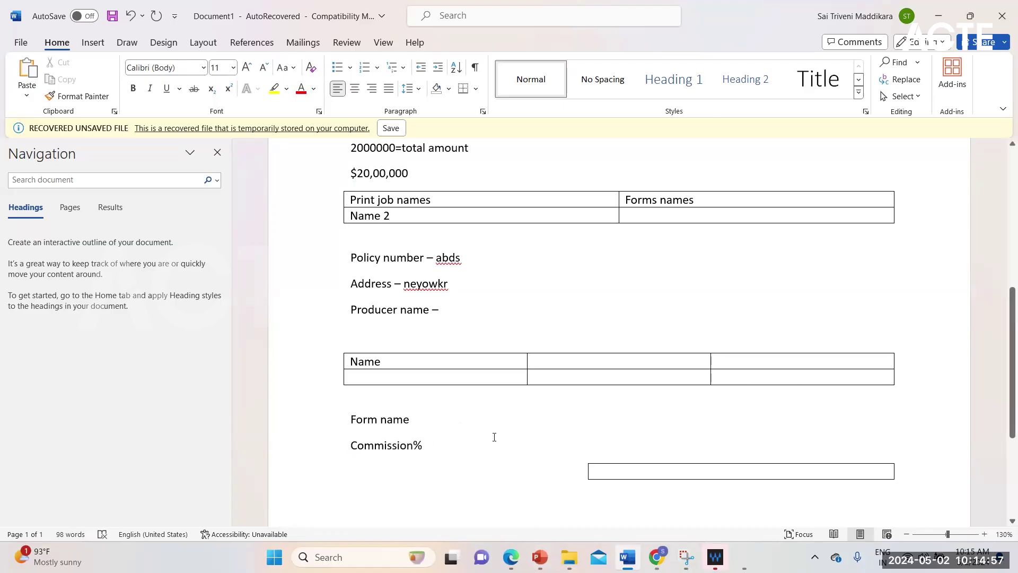
pyautogui.click(669, 473)
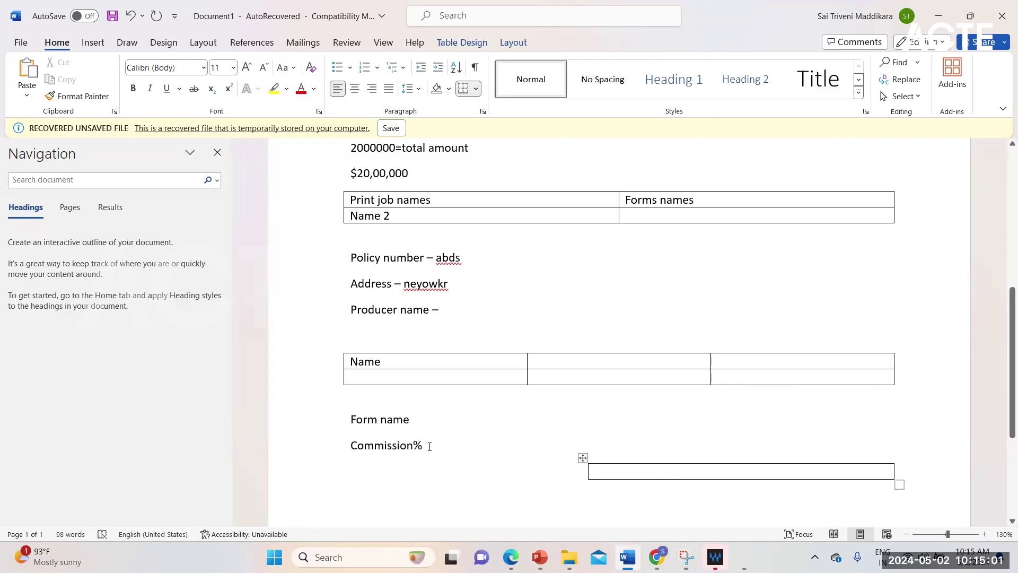
pyautogui.click(454, 443)
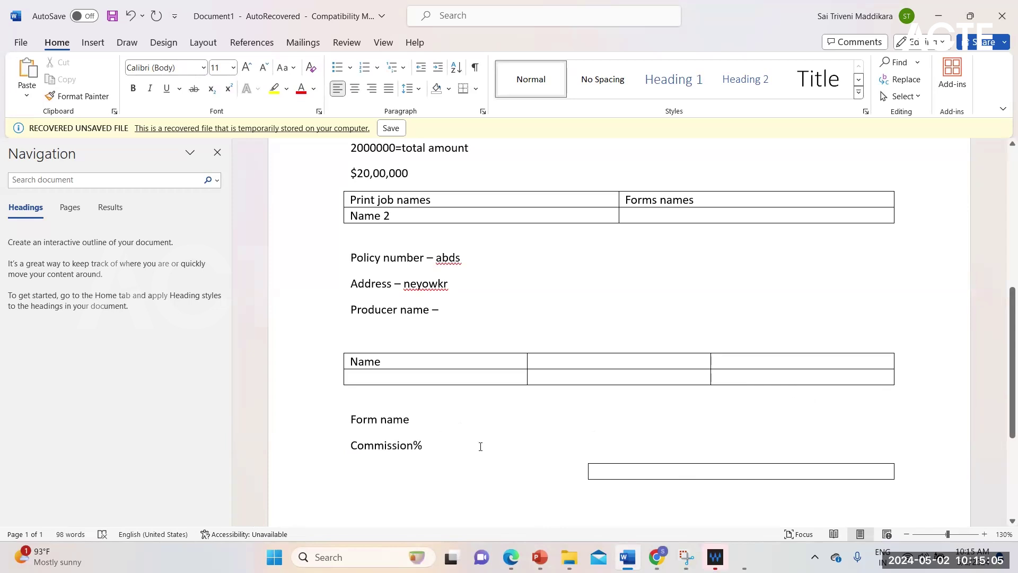
# Enter "10%" in the one-cell table below "Commission%" and center it within the cell.
pyautogui.click(686, 474)
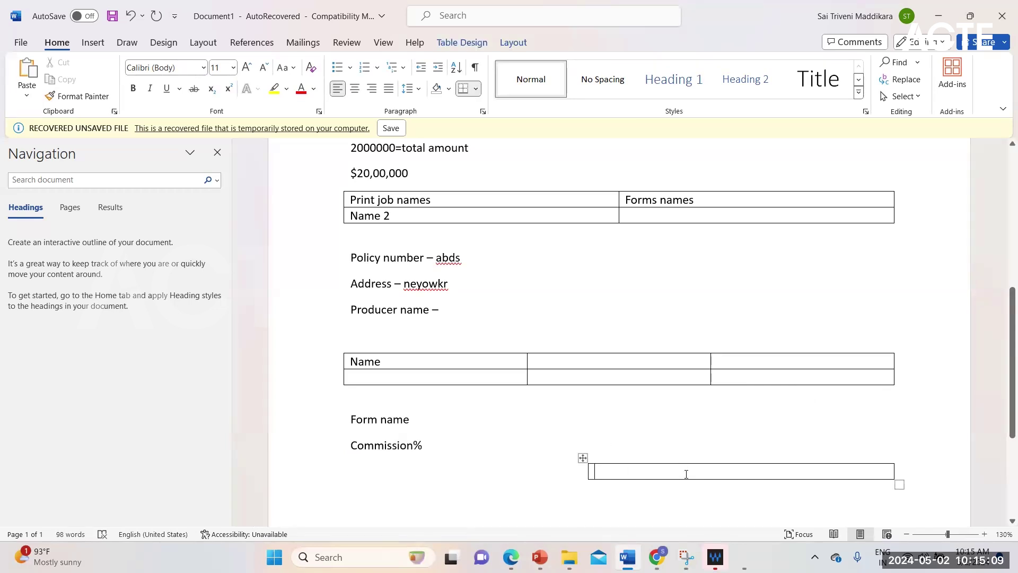
pyautogui.write('10')
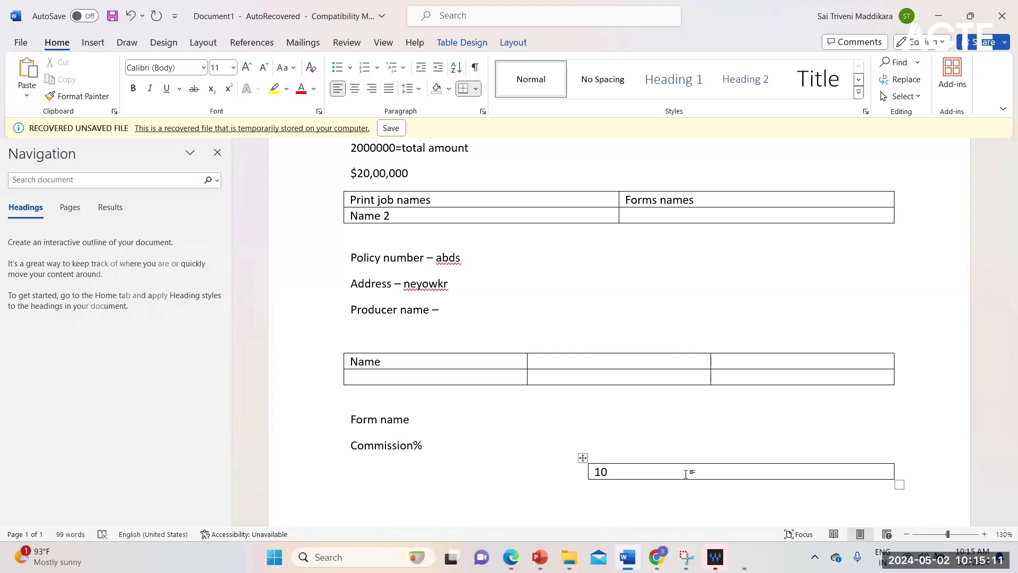
pyautogui.write('%')
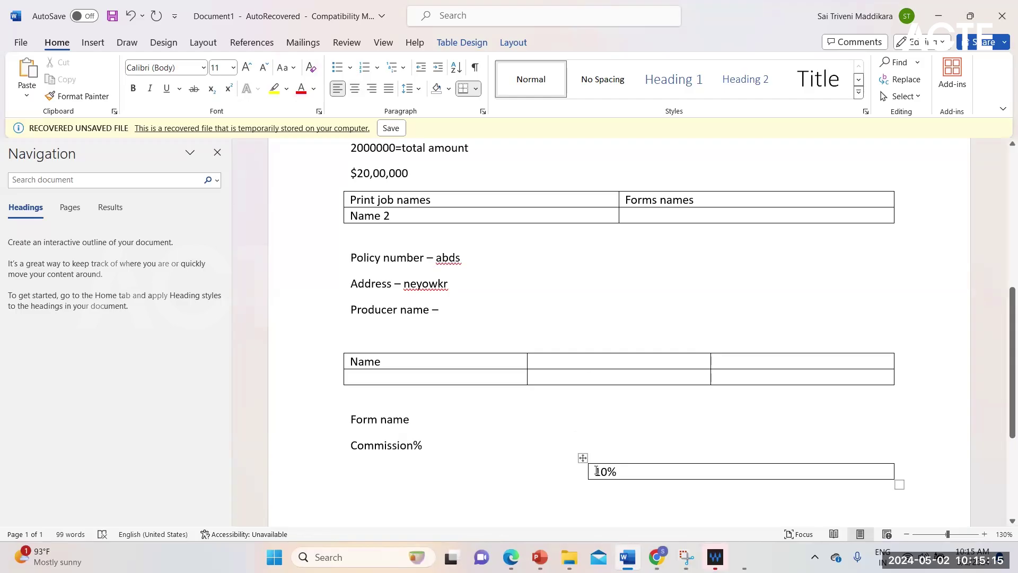
pyautogui.click(355, 90)
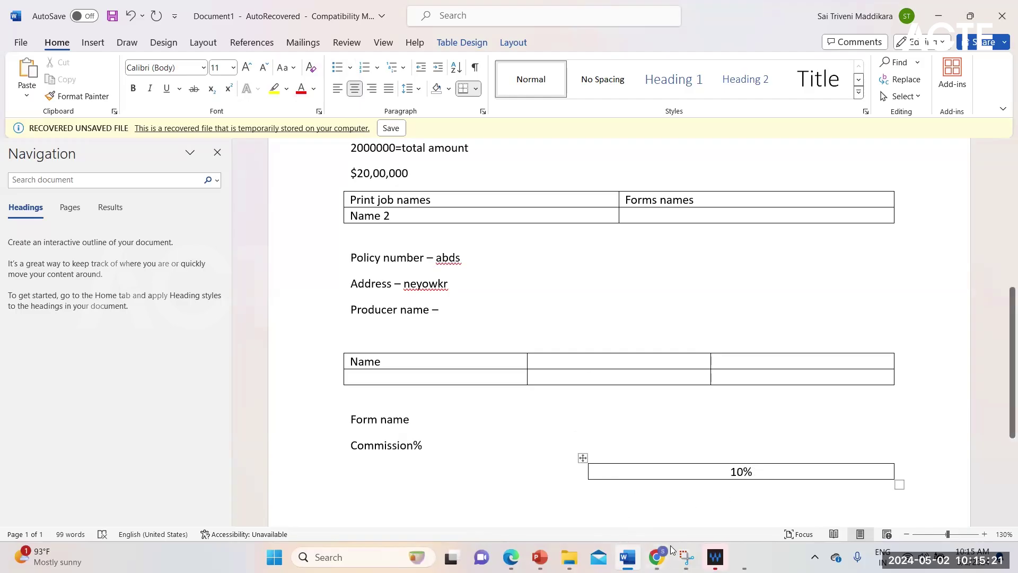
# Switch to PowerPoint to check the best practices slide for building version 2 pages, and return to the Word document.
pyautogui.click(540, 556)
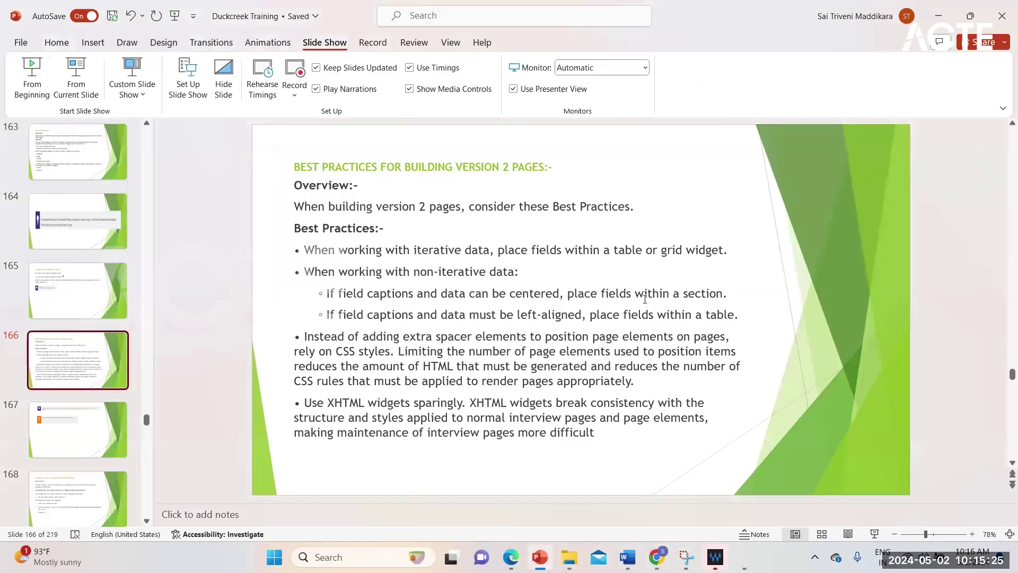
pyautogui.moveTo(657, 556)
pyautogui.click(627, 557)
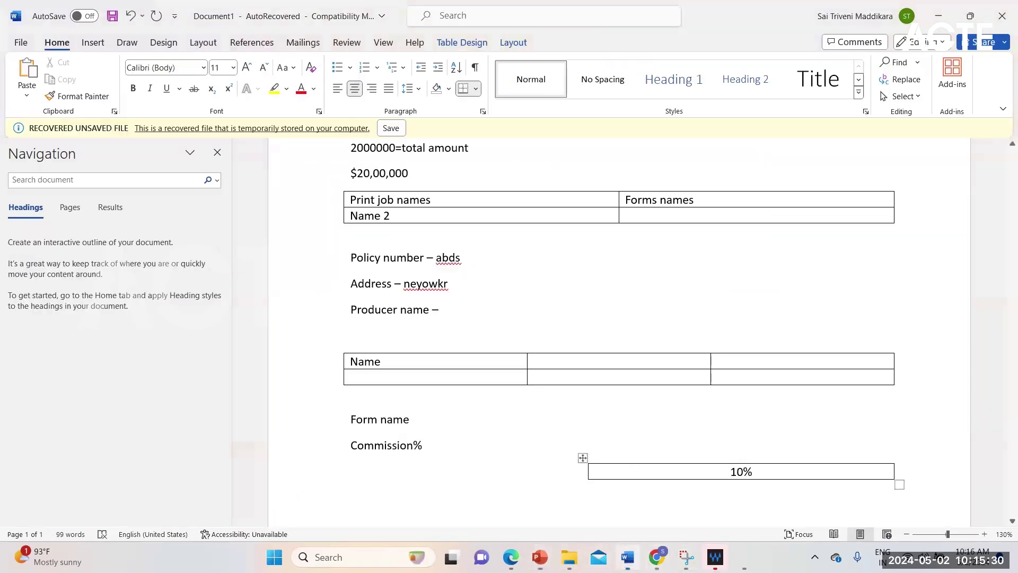
# Add a new line reading "Account section" between "Form name" and "Commission%".
pyautogui.click(439, 420)
pyautogui.press('Return')
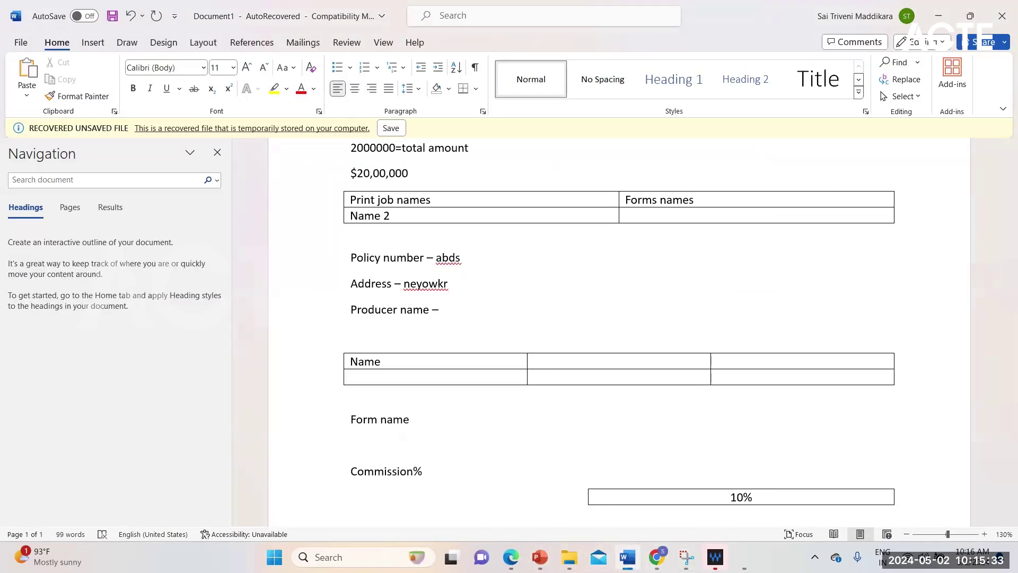
pyautogui.write('account')
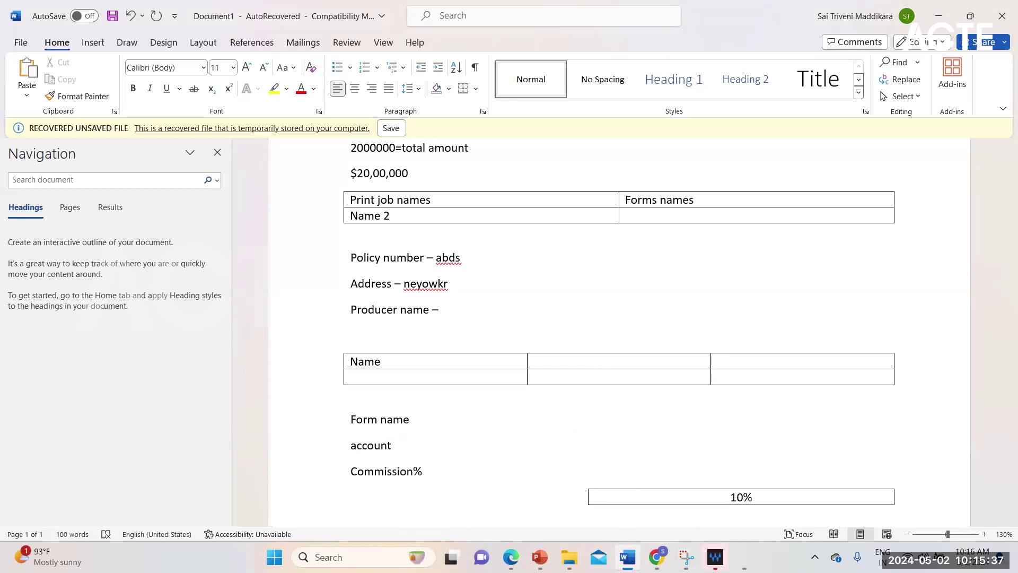
pyautogui.write(' section')
# Insert "and policy information" before "section" so the line reads "Account and policy information section".
pyautogui.click(397, 448)
pyautogui.write('and [olic')
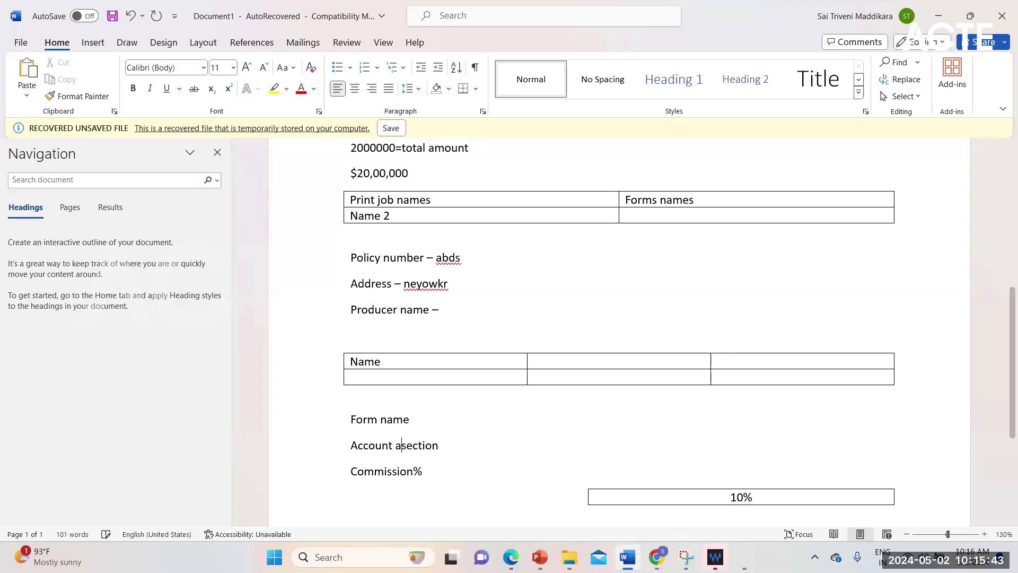
pyautogui.write('y in')
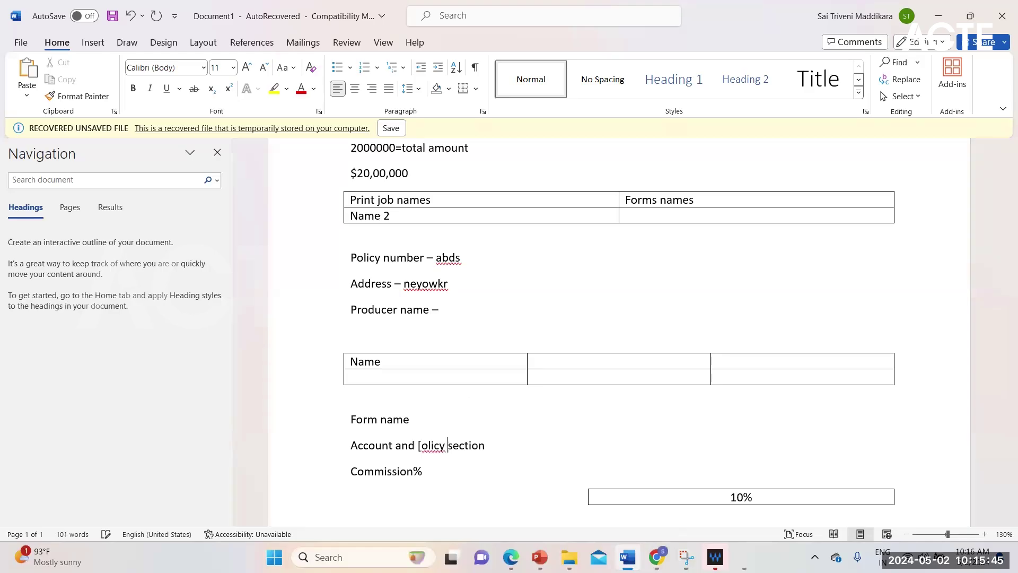
pyautogui.press('BackSpace')
pyautogui.press('BackSpace')
pyautogui.press('BackSpace')
pyautogui.press('BackSpace')
pyautogui.press('BackSpace')
pyautogui.press('BackSpace')
pyautogui.press('BackSpace')
pyautogui.press('BackSpace')
pyautogui.press('BackSpace')
pyautogui.write('policy ')
pyautogui.write('informat')
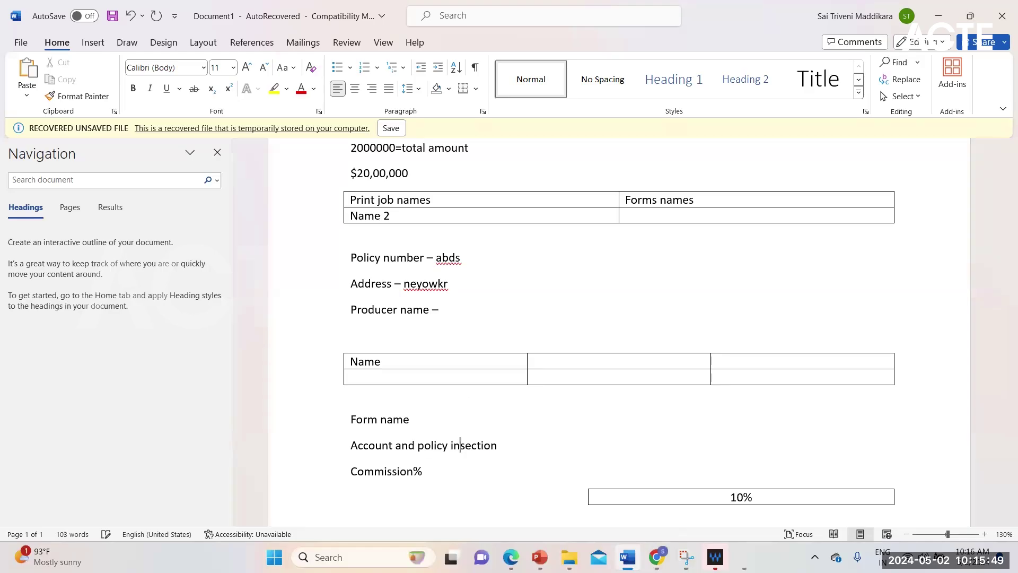
pyautogui.write('ion')
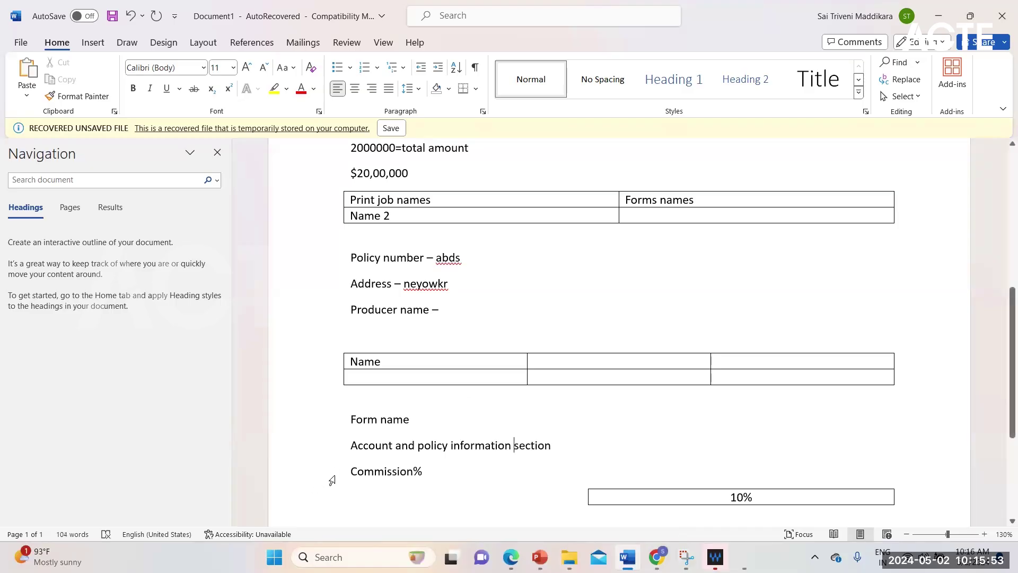
# Make the "Account and policy information section" line bold and color it with the blue theme color.
pyautogui.moveTo(351, 445); pyautogui.dragTo(554, 447)
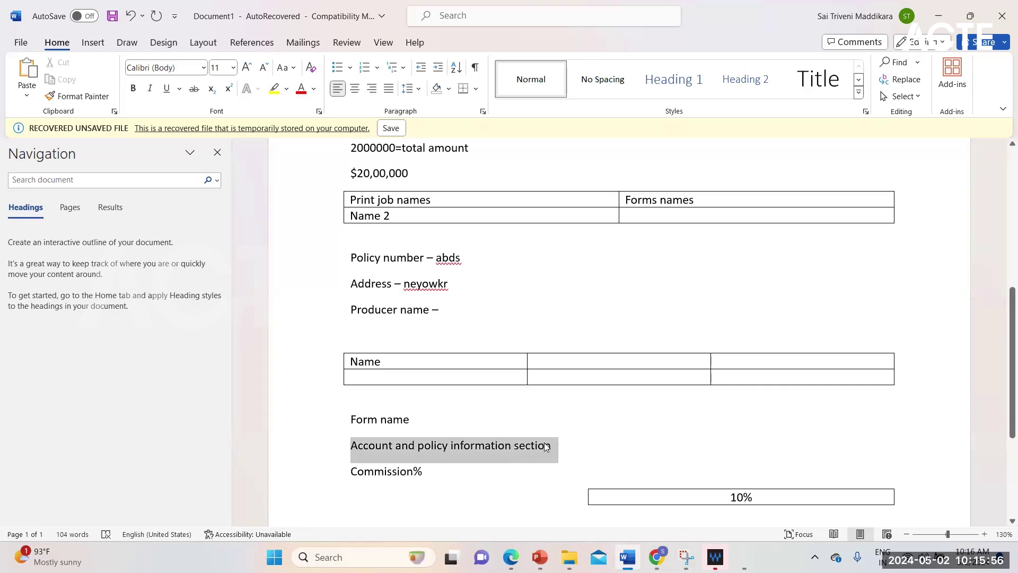
pyautogui.click(133, 88)
pyautogui.click(314, 89)
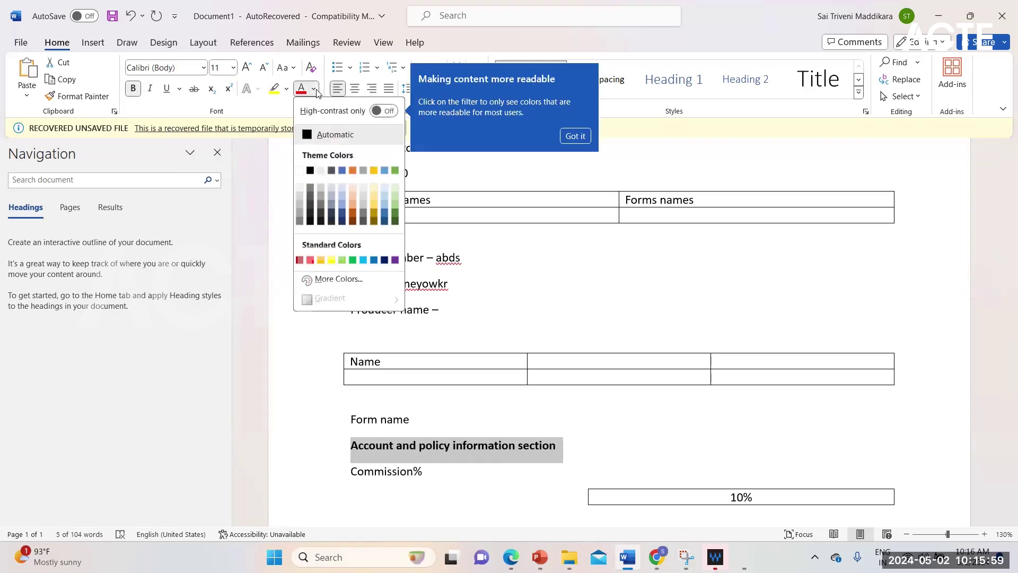
pyautogui.click(345, 171)
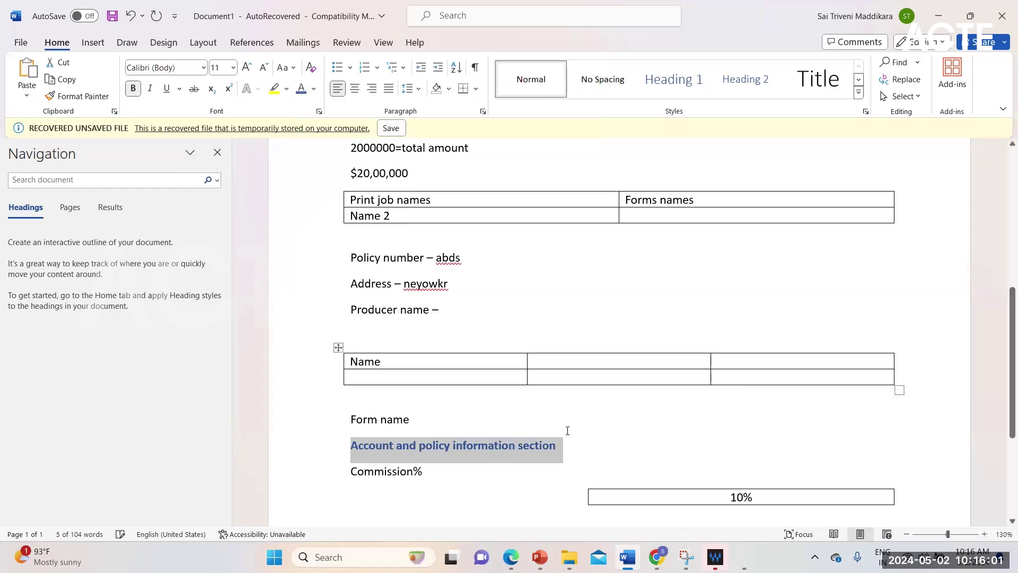
pyautogui.click(586, 455)
pyautogui.click(373, 474)
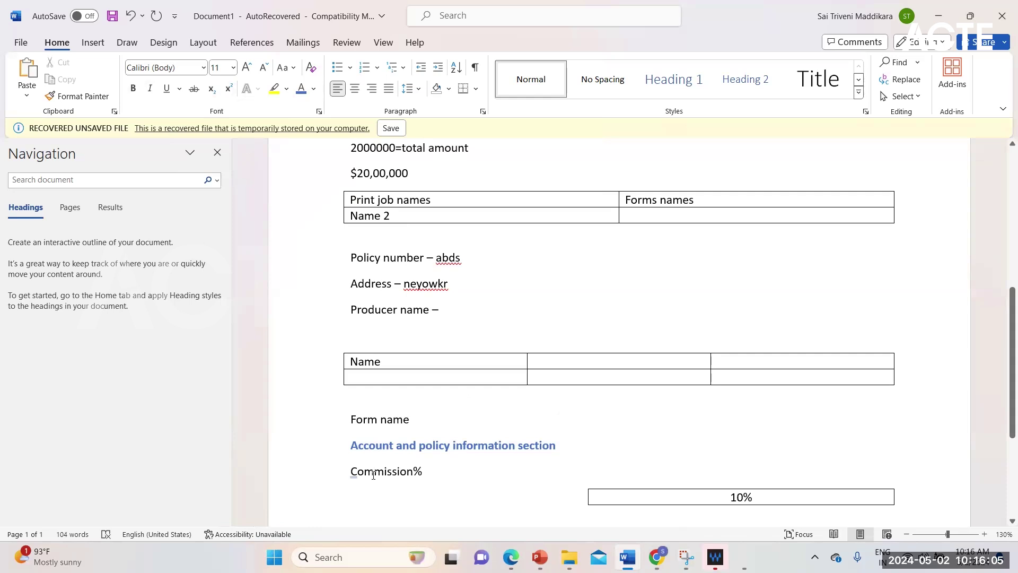
pyautogui.scroll(-5, 373, 474)
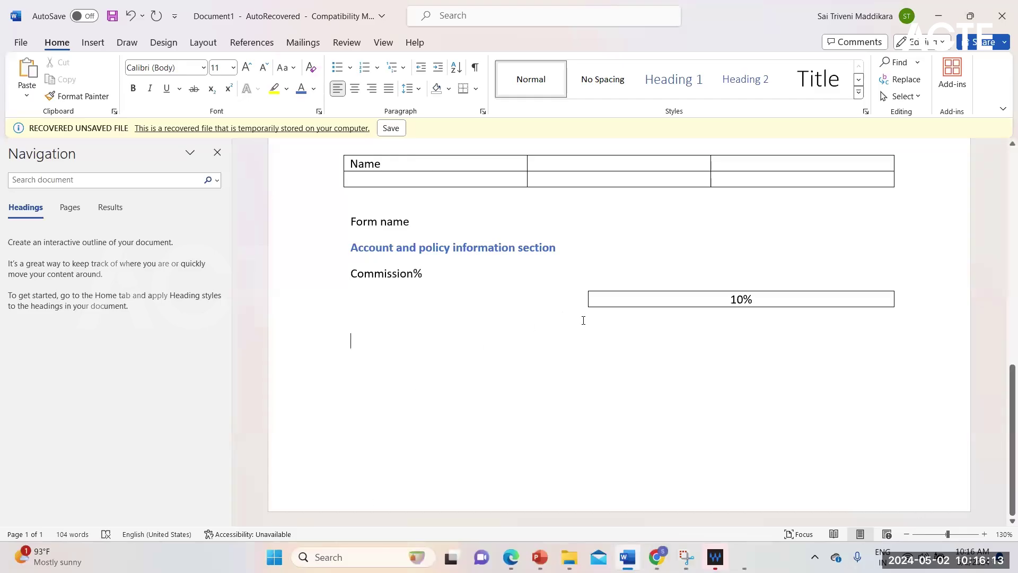
pyautogui.click(403, 249)
pyautogui.click(380, 273)
pyautogui.click(415, 253)
pyautogui.click(407, 274)
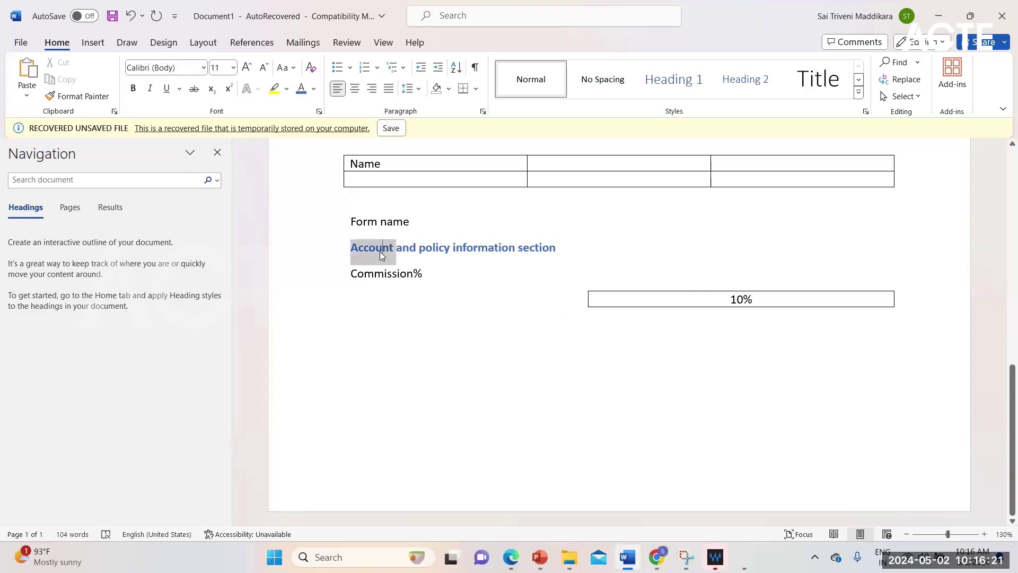
pyautogui.click(373, 275)
pyautogui.click(370, 249)
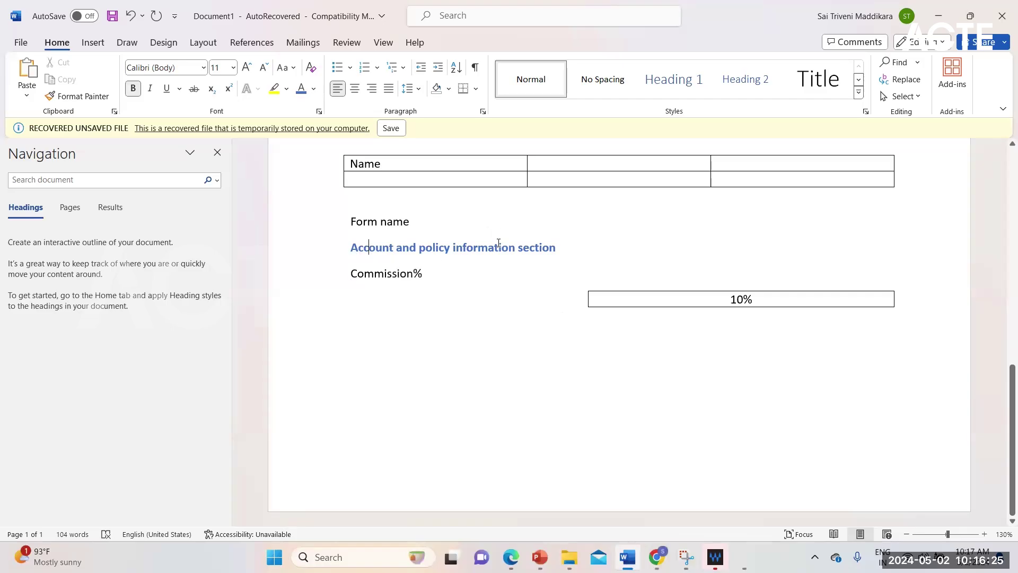
pyautogui.click(384, 274)
# Look through the document's tables and field lines from the batch details down to the "Account and policy information section" heading.
pyautogui.scroll(5, 455, 375)
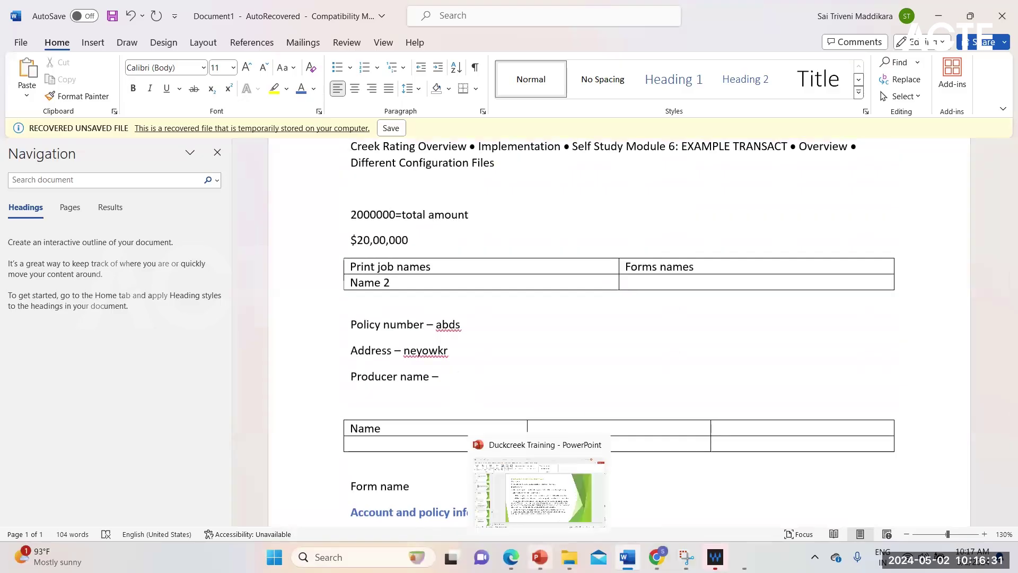
pyautogui.scroll(-3, 500, 347)
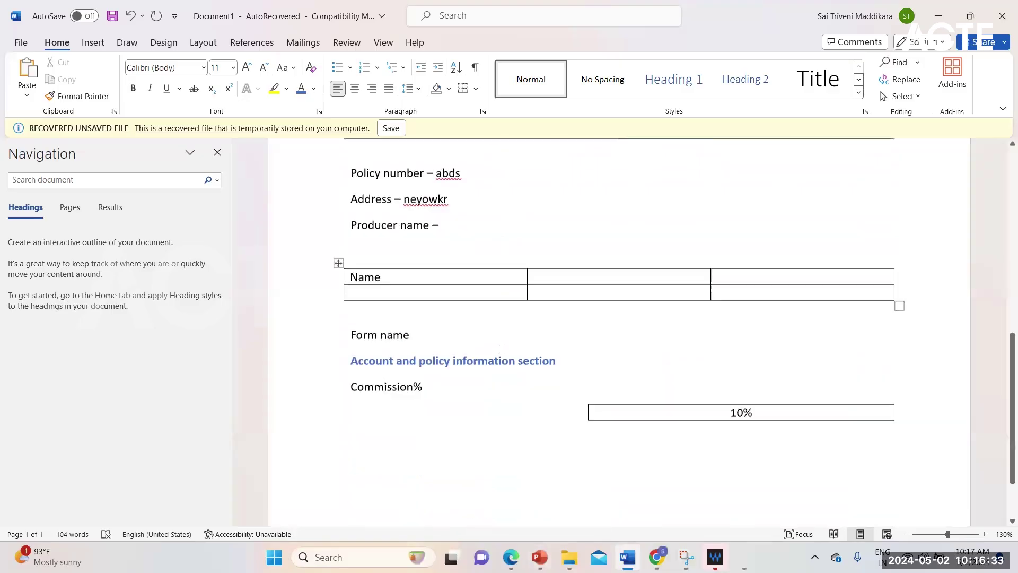
pyautogui.scroll(3, 501, 348)
pyautogui.scroll(5, 501, 349)
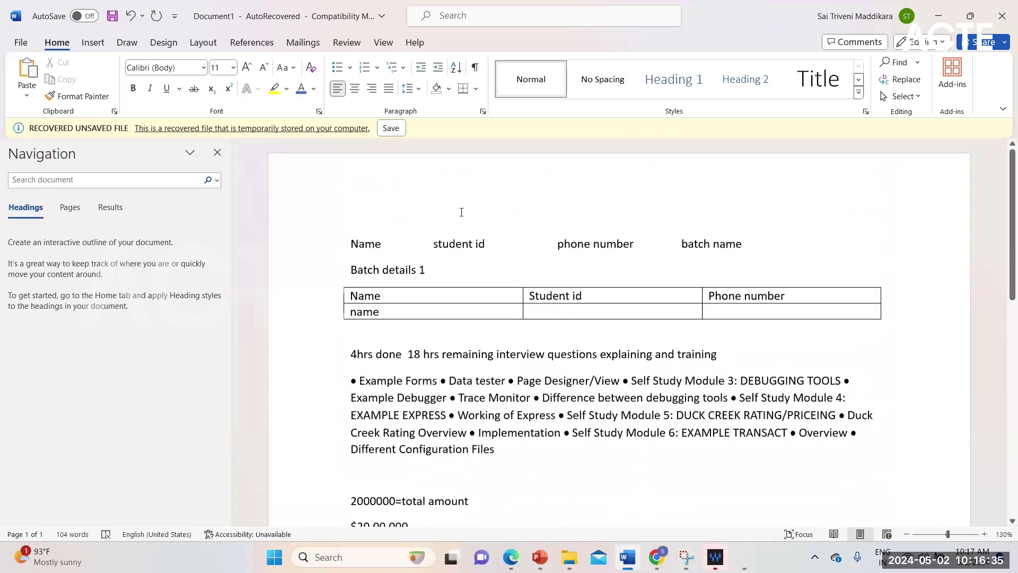
pyautogui.scroll(-10, 459, 366)
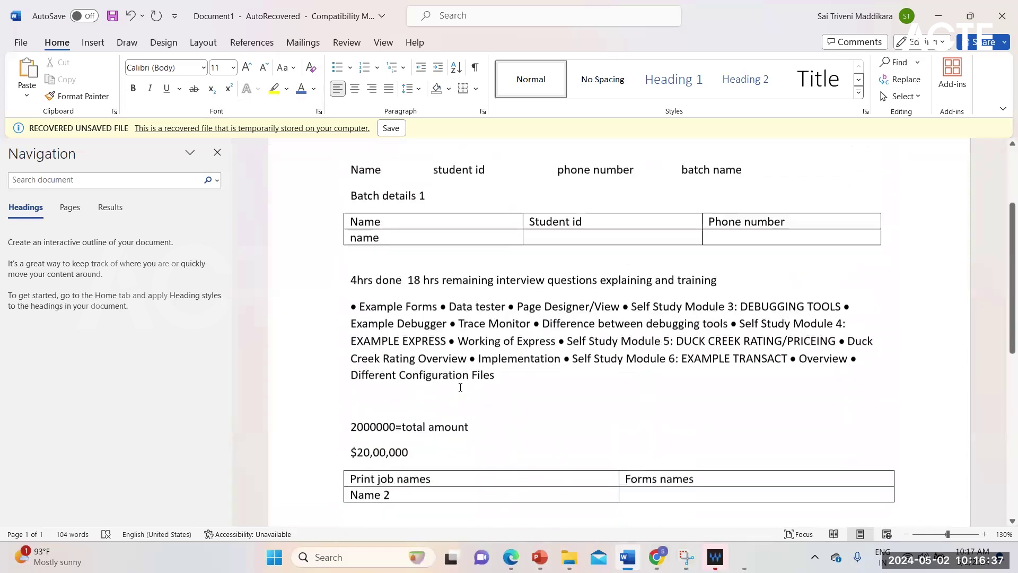
pyautogui.scroll(8, 467, 392)
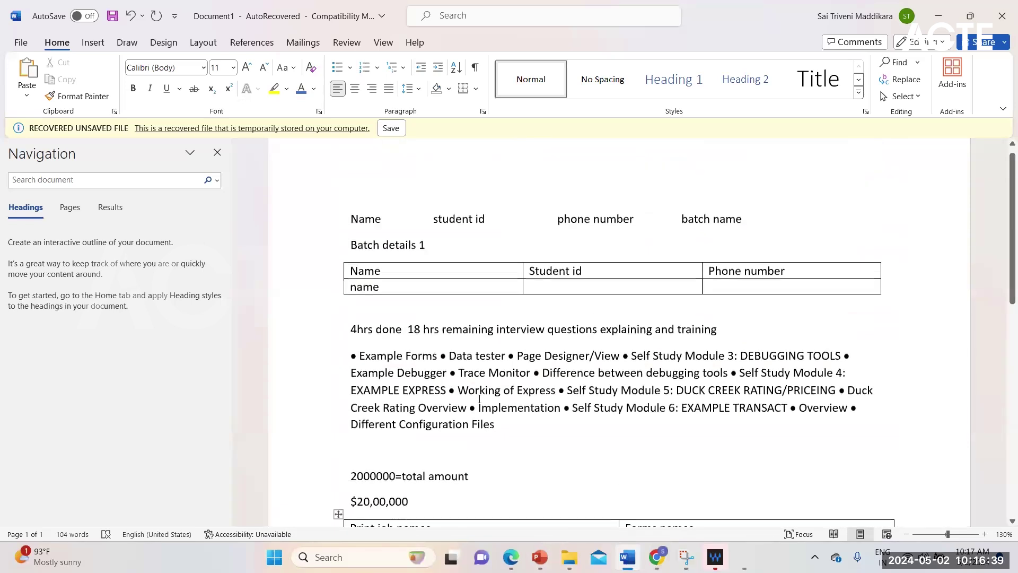
pyautogui.scroll(-3, 479, 398)
pyautogui.scroll(-3, 479, 398)
pyautogui.scroll(6, 483, 371)
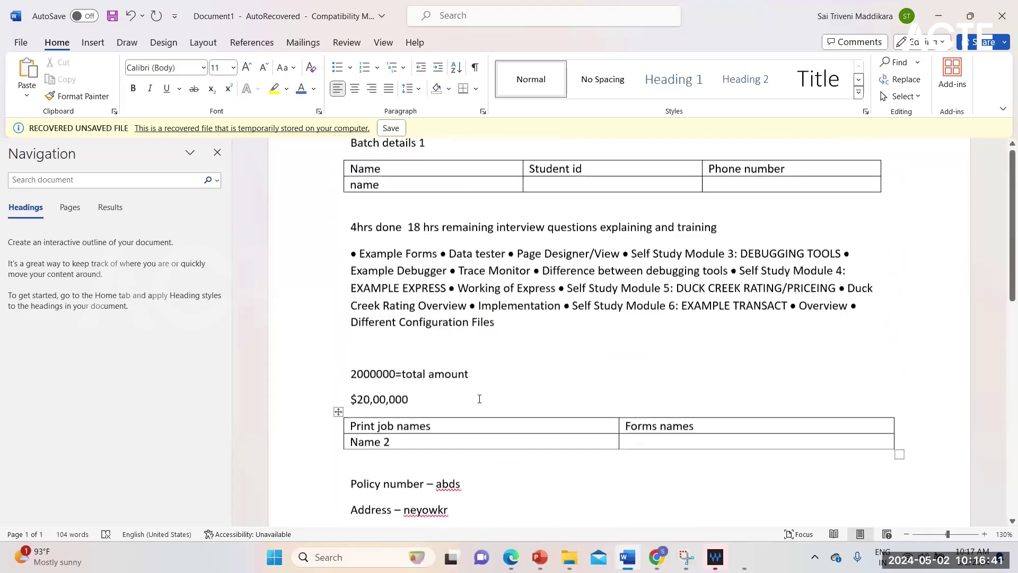
pyautogui.scroll(-10, 502, 482)
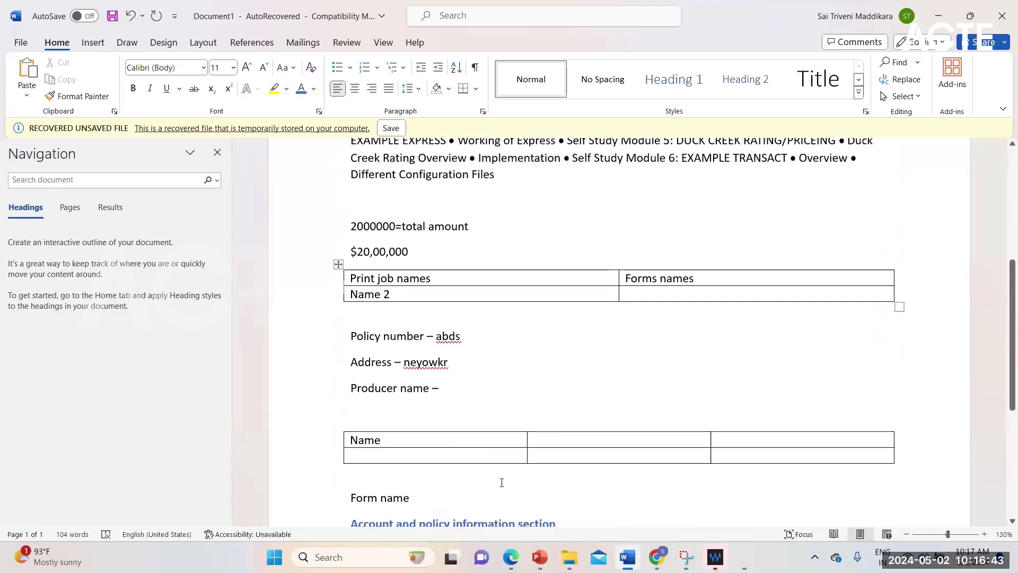
# Review the mock-up's field lines and tables, comparing the blue section heading and Commission% caption with the batch details and tables above.
pyautogui.scroll(4, 502, 483)
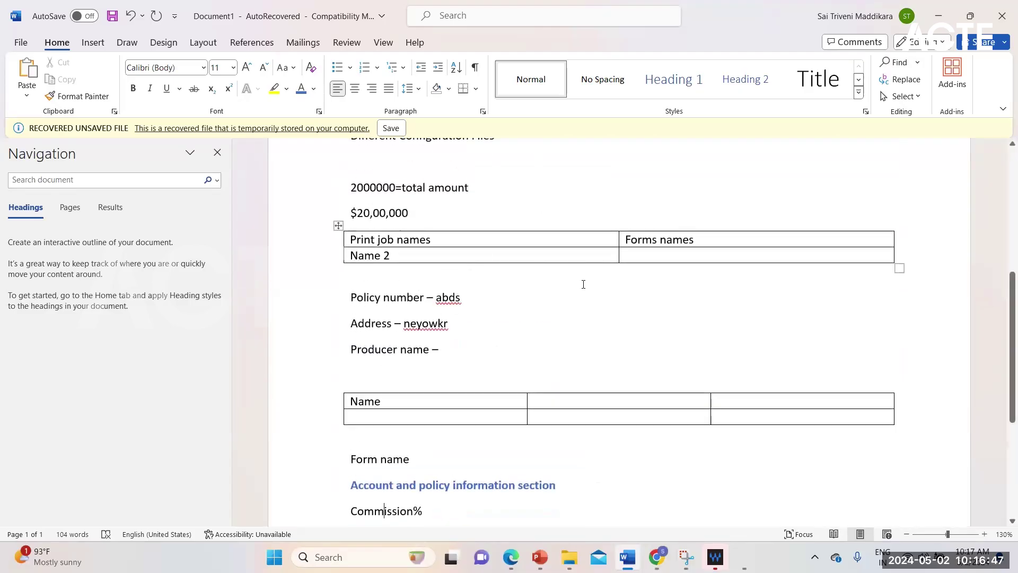
pyautogui.scroll(-4, 395, 436)
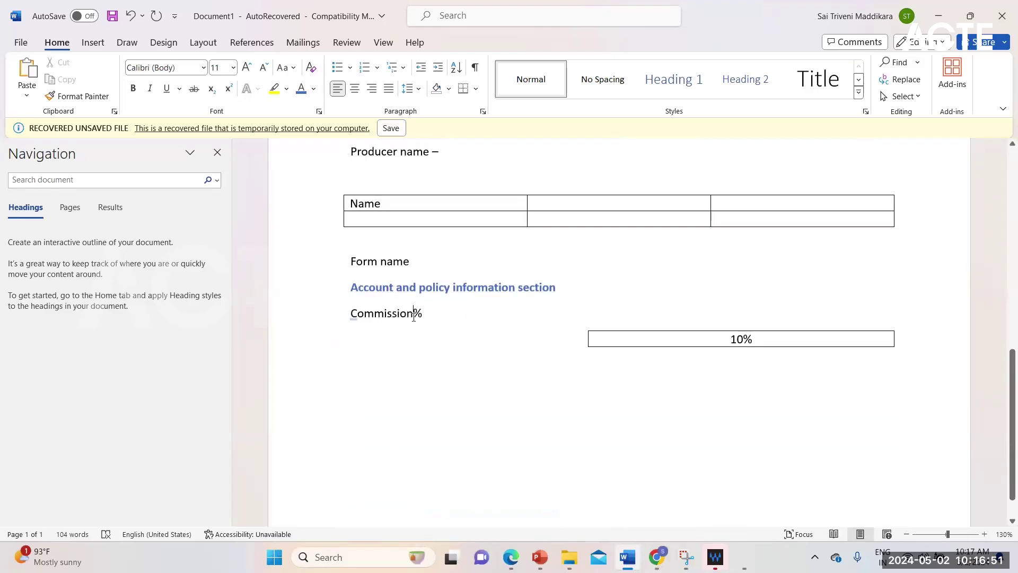
pyautogui.click(485, 287)
pyautogui.moveTo(356, 282); pyautogui.dragTo(559, 289)
pyautogui.click(414, 314)
pyautogui.scroll(10, 530, 236)
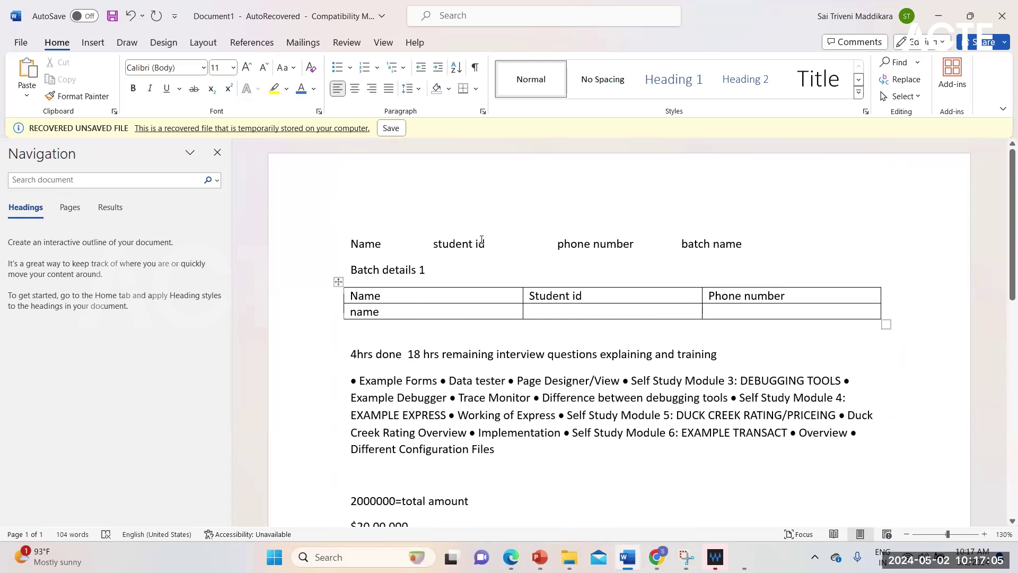
pyautogui.scroll(-5, 509, 382)
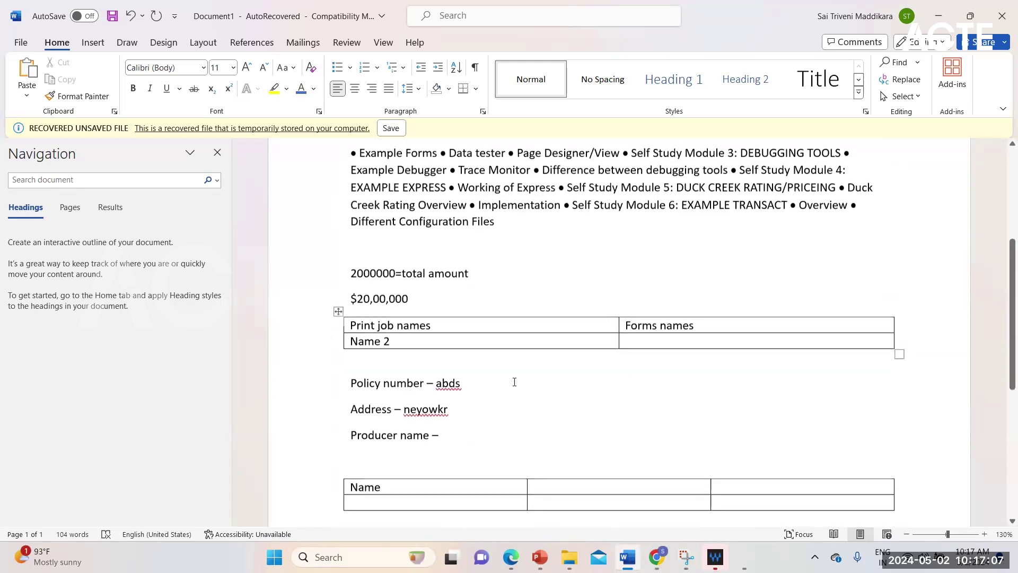
pyautogui.scroll(-3, 514, 382)
pyautogui.scroll(-3, 514, 382)
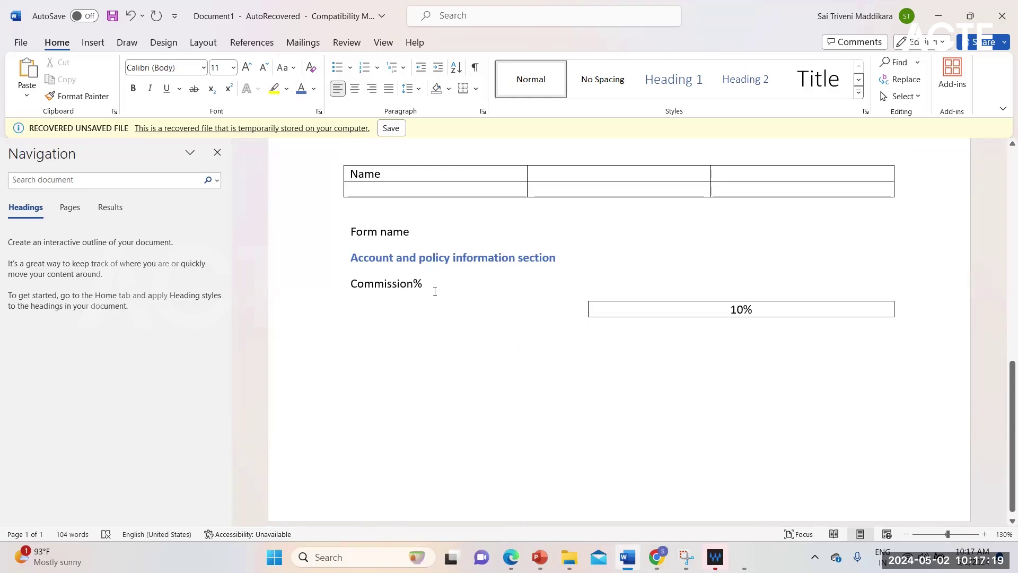
pyautogui.click(368, 188)
pyautogui.click(389, 283)
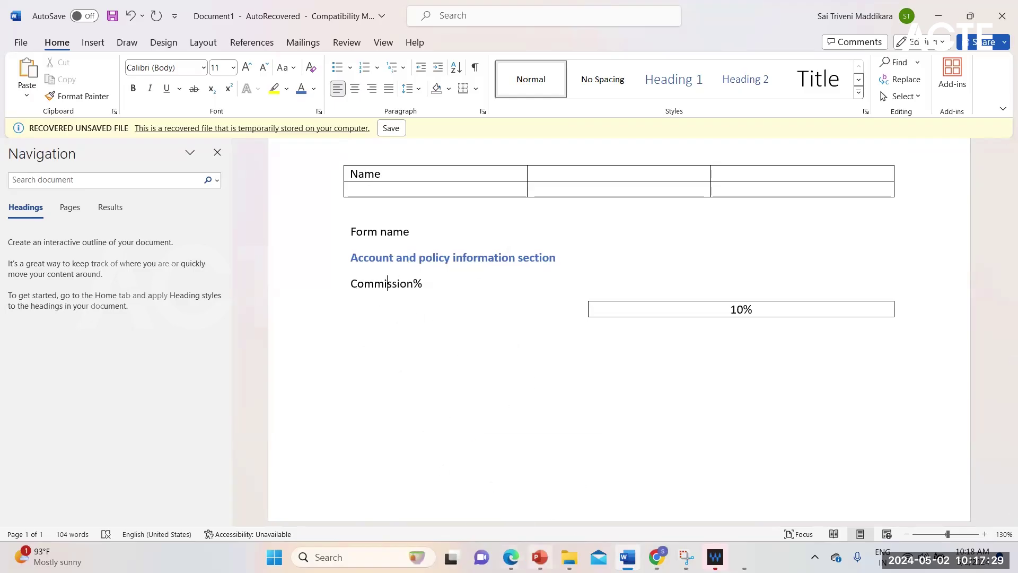
# Switch to the Duckcreek Training presentation in PowerPoint, review slide 166's non-iterative data guidelines, and start the slide show from that slide.
pyautogui.click(540, 557)
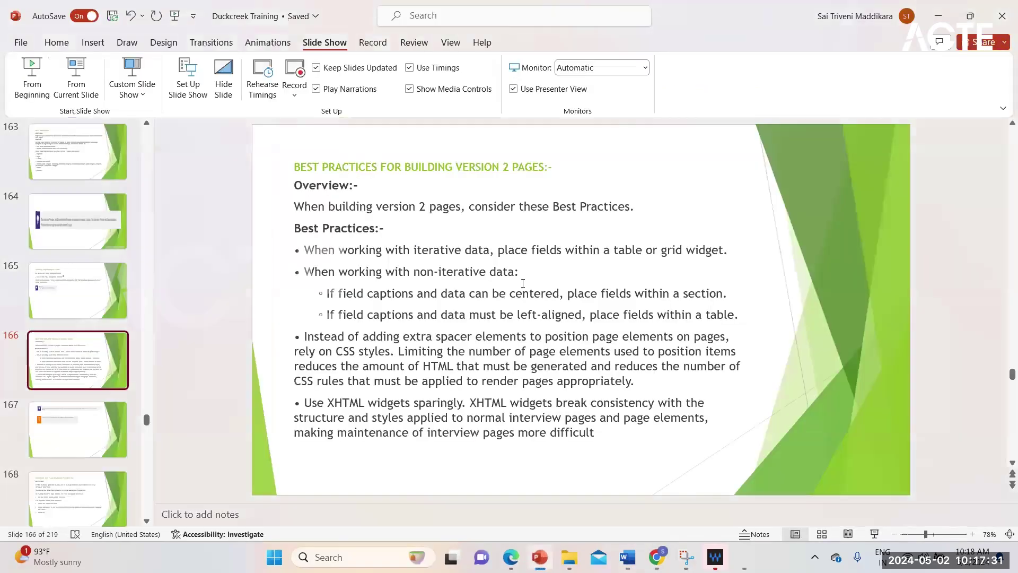
pyautogui.click(545, 294)
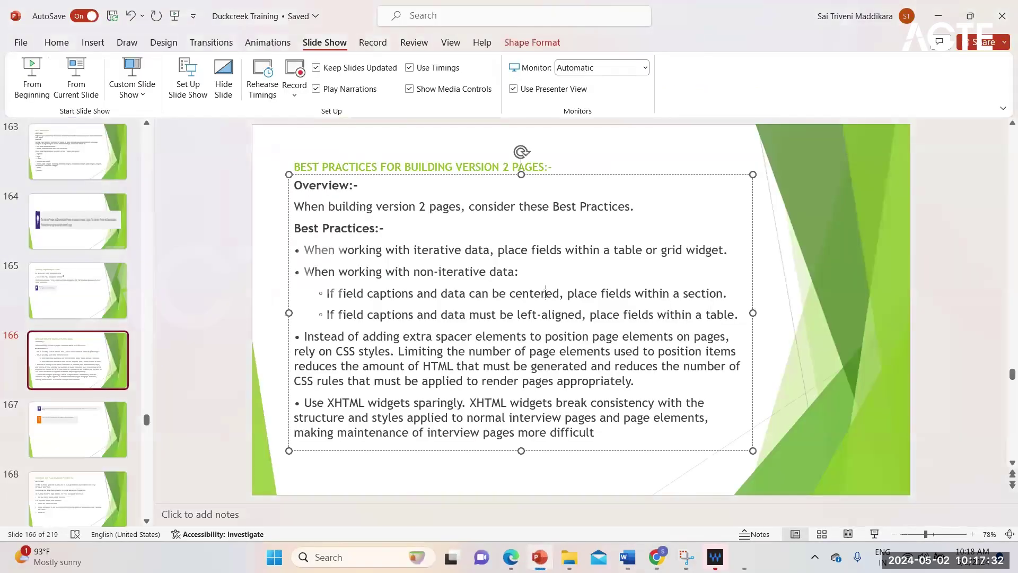
pyautogui.doubleClick(407, 315)
pyautogui.click(486, 315)
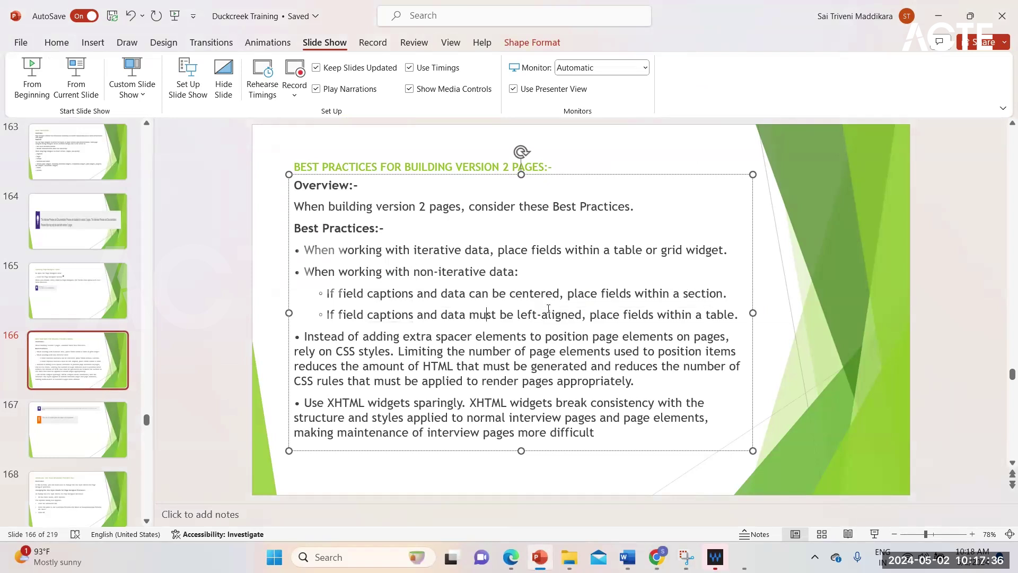
pyautogui.click(576, 314)
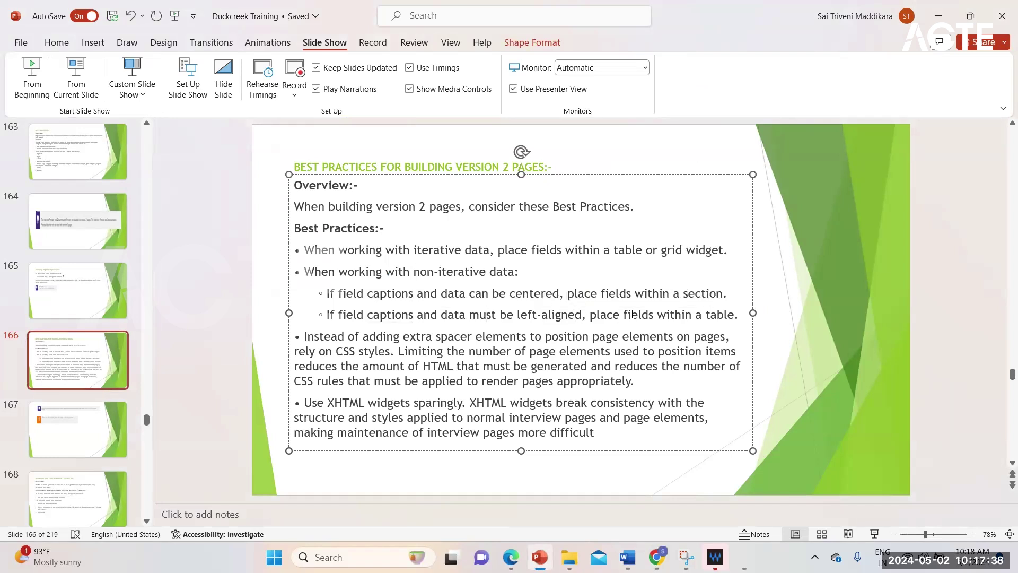
pyautogui.click(700, 315)
pyautogui.click(76, 88)
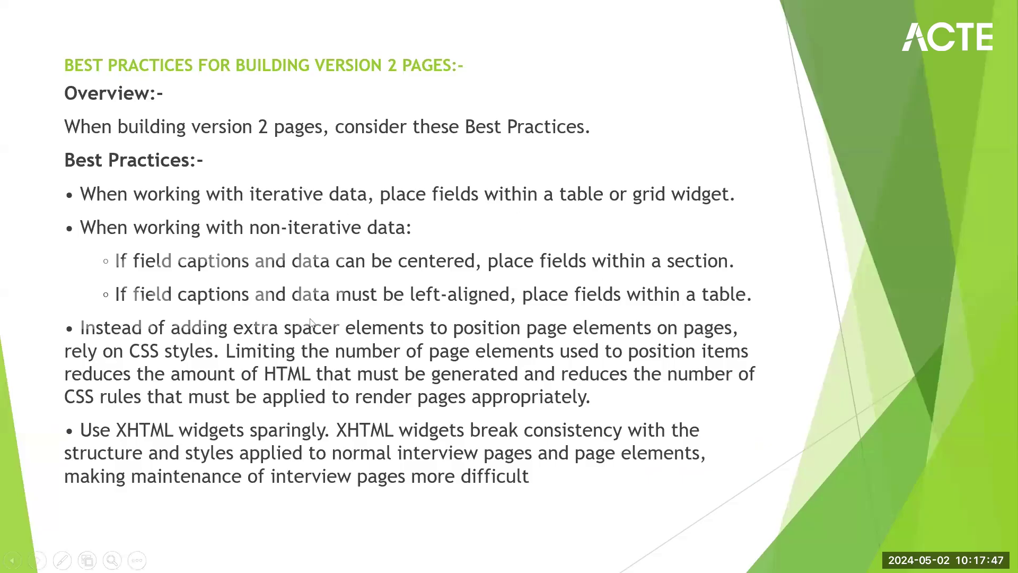